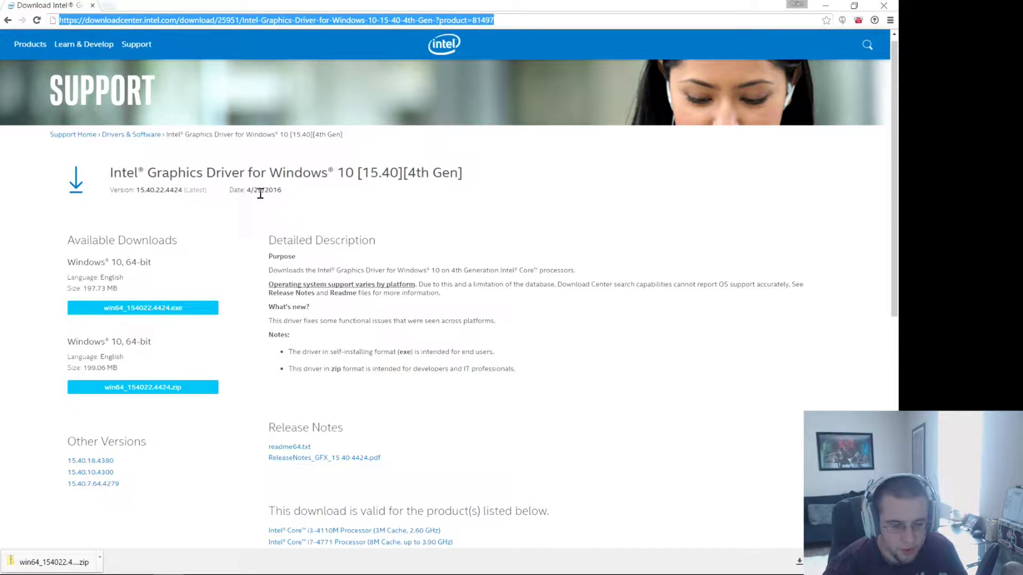
# Check the 4/29/2016 release date and show the downloaded win64_154022.4424.zip in its folder.
pyautogui.moveTo(238, 191); pyautogui.dragTo(273, 191)
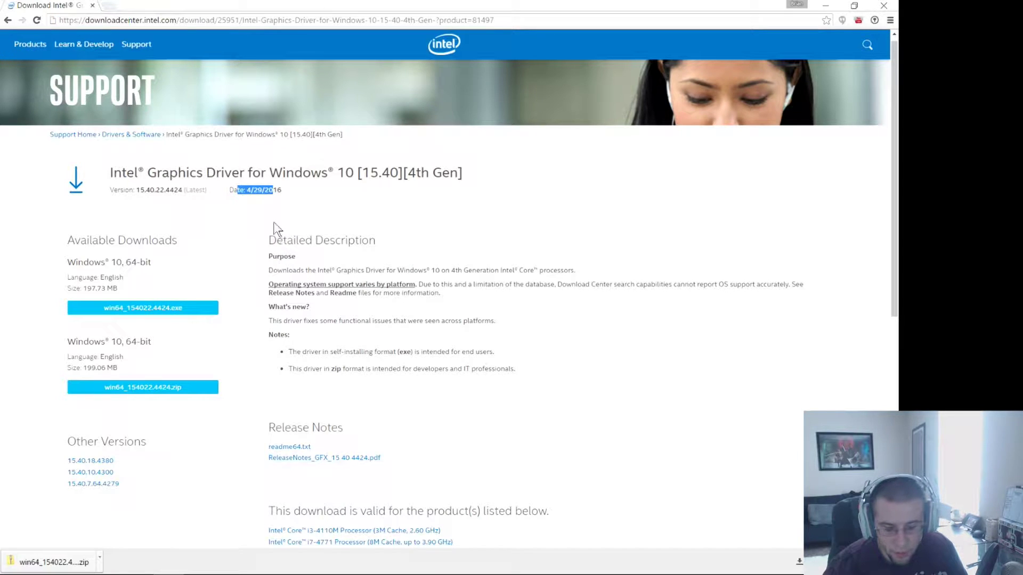
pyautogui.click(254, 211)
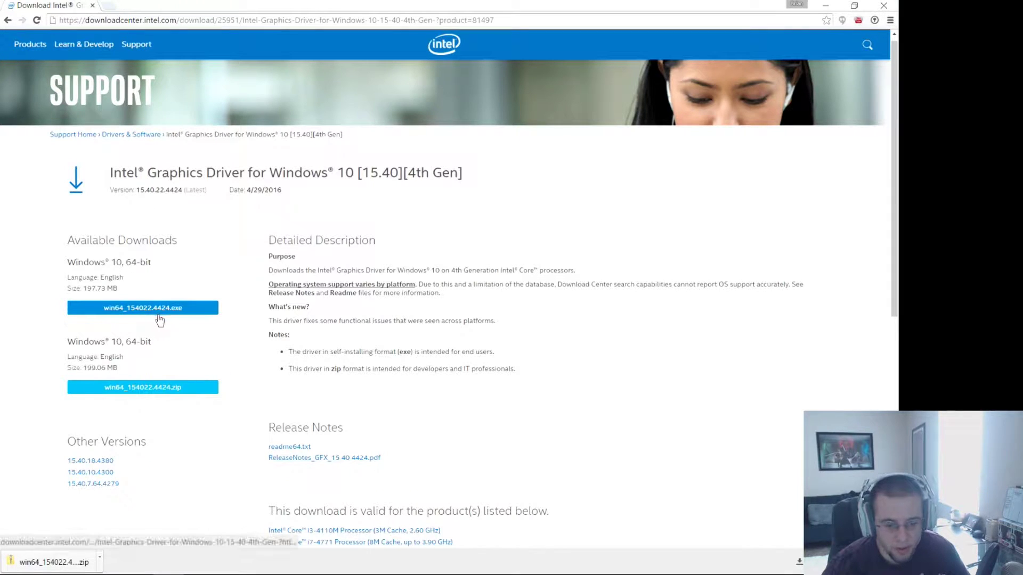
pyautogui.click(65, 564)
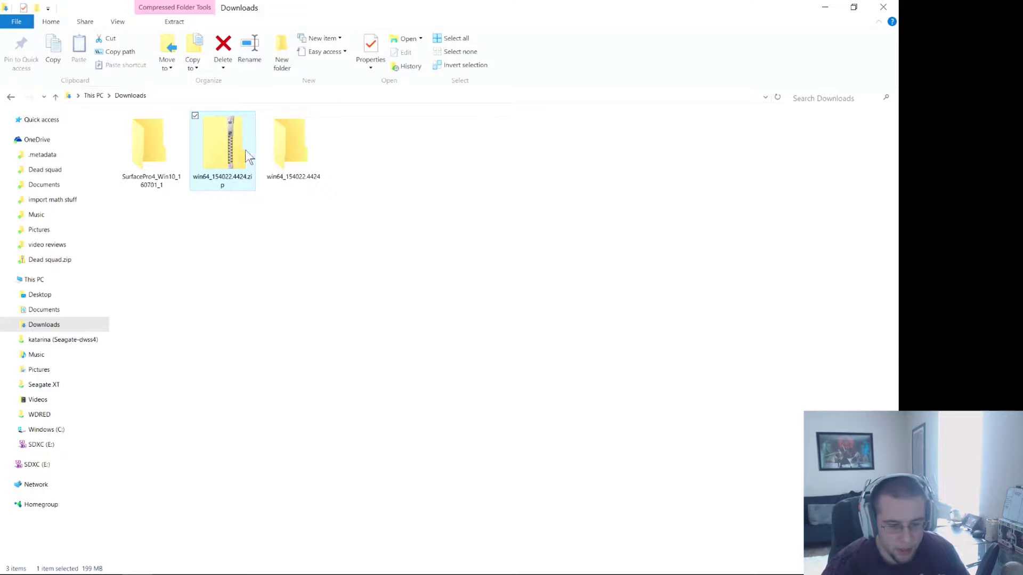
# Open the extracted win64_154022.4424 folder, then bring Device Manager to the front.
pyautogui.doubleClick(283, 161)
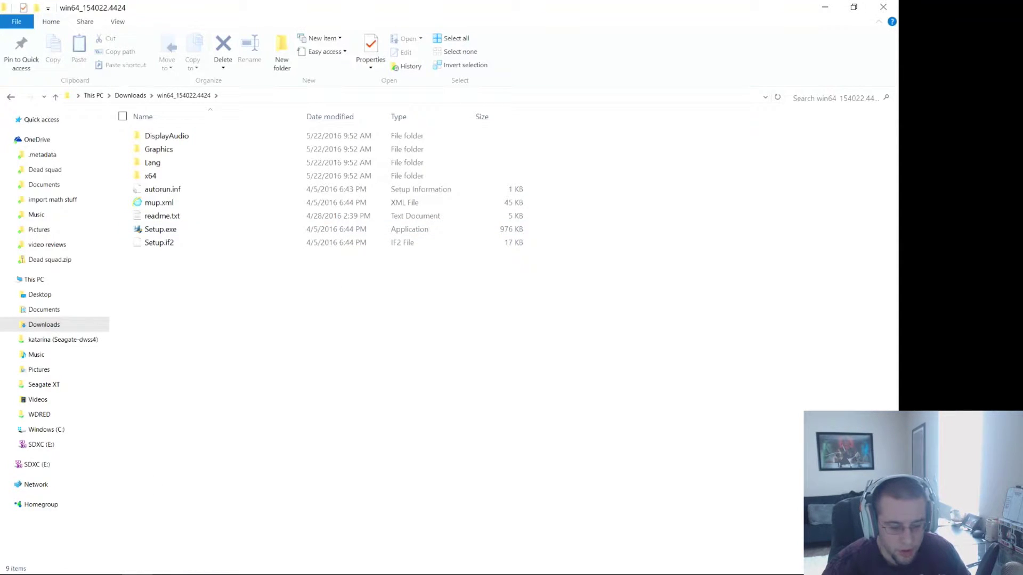
pyautogui.click(200, 574)
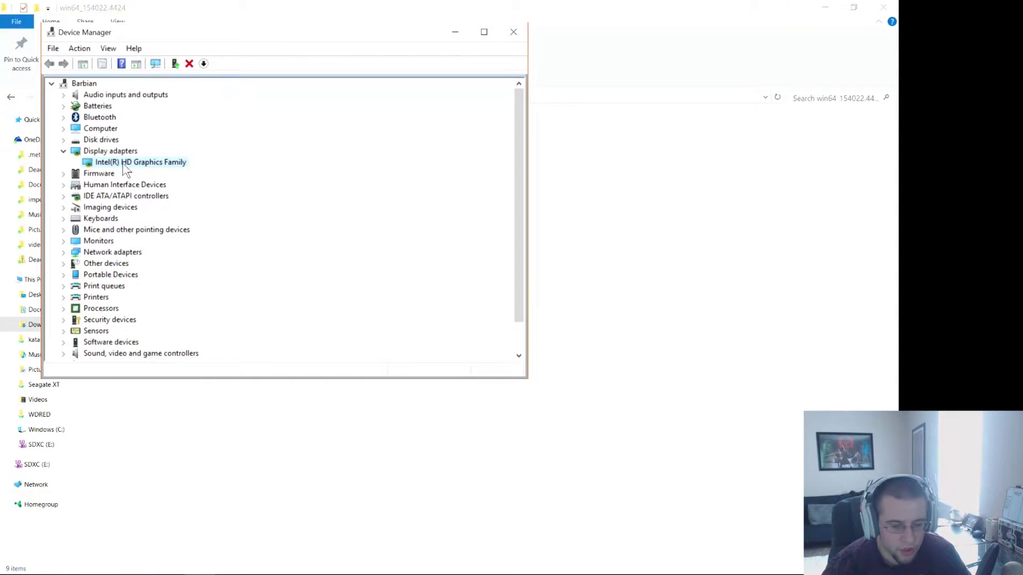
# Start a manual driver update for Intel(R) HD Graphics Family and choose Have Disk from the list.
pyautogui.rightClick(124, 163)
pyautogui.click(178, 166)
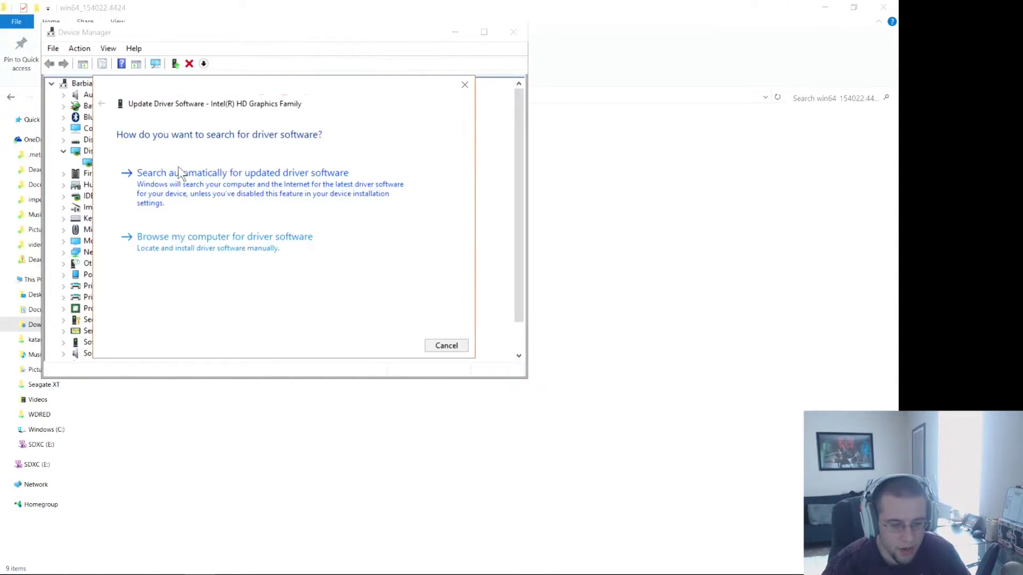
pyautogui.click(260, 246)
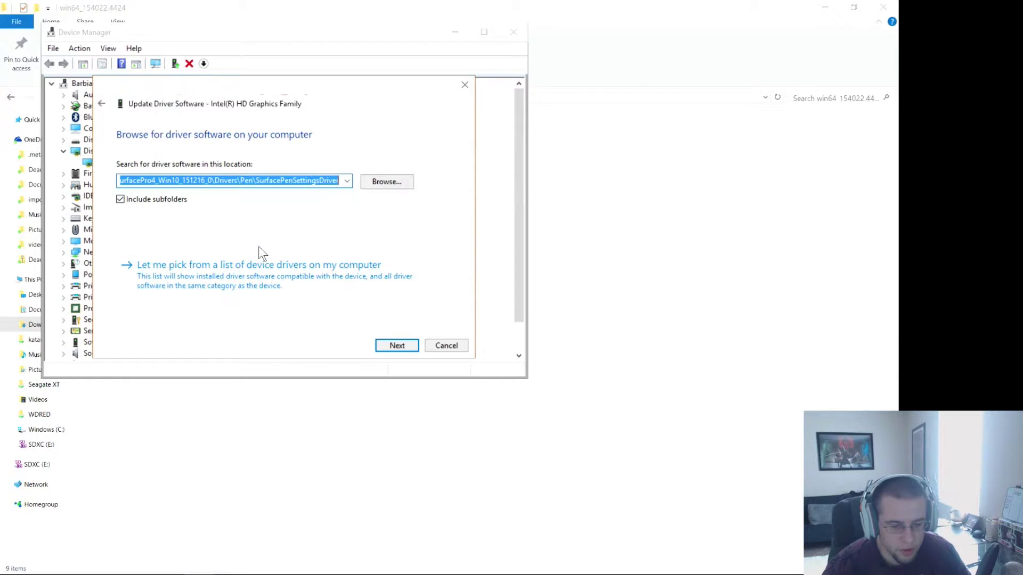
pyautogui.click(291, 276)
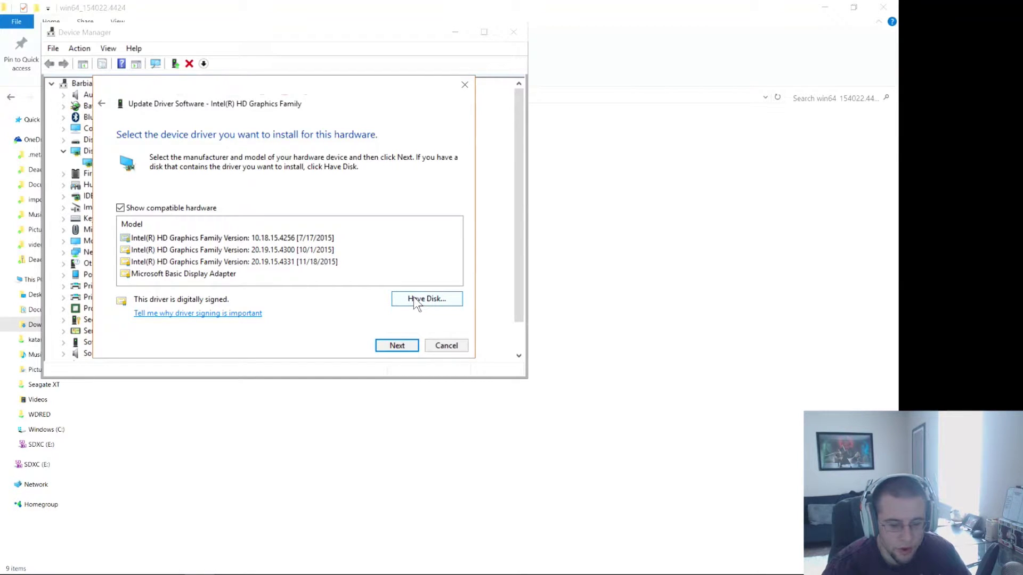
pyautogui.click(414, 298)
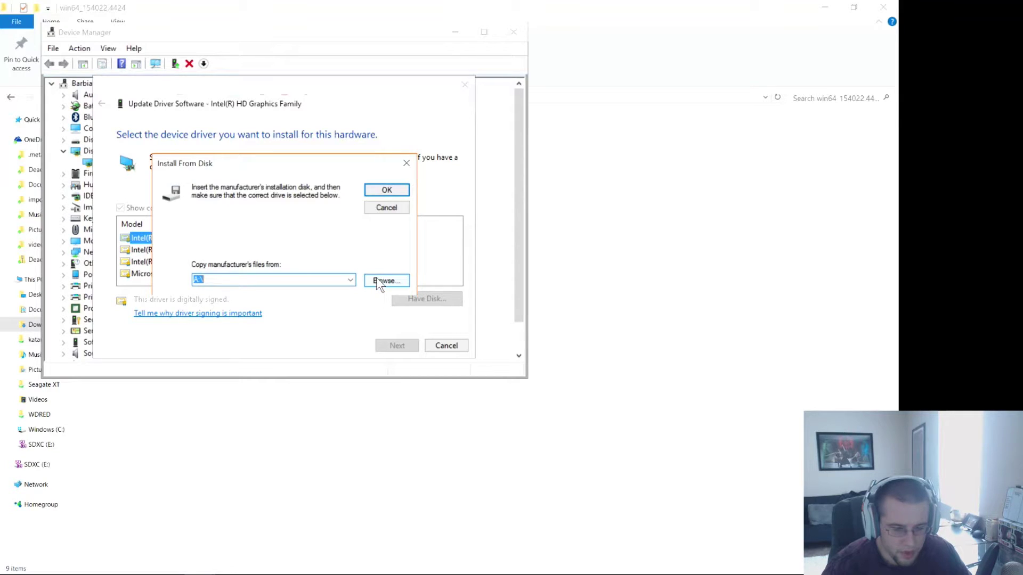
# Point Install From Disk at igdlh64.inf in Downloads\win64_154022.4424\Graphics and confirm.
pyautogui.click(383, 280)
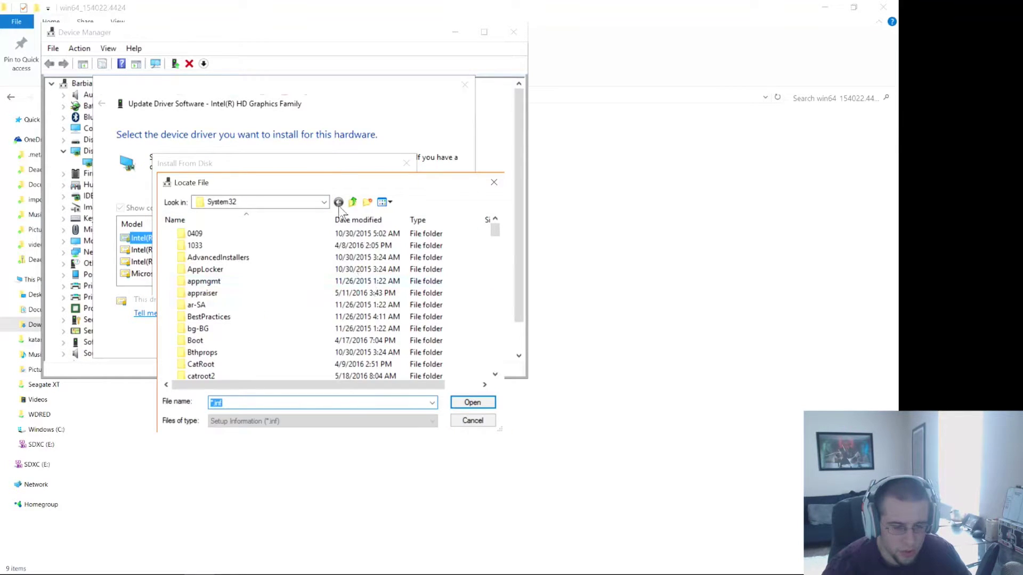
pyautogui.doubleClick(352, 202)
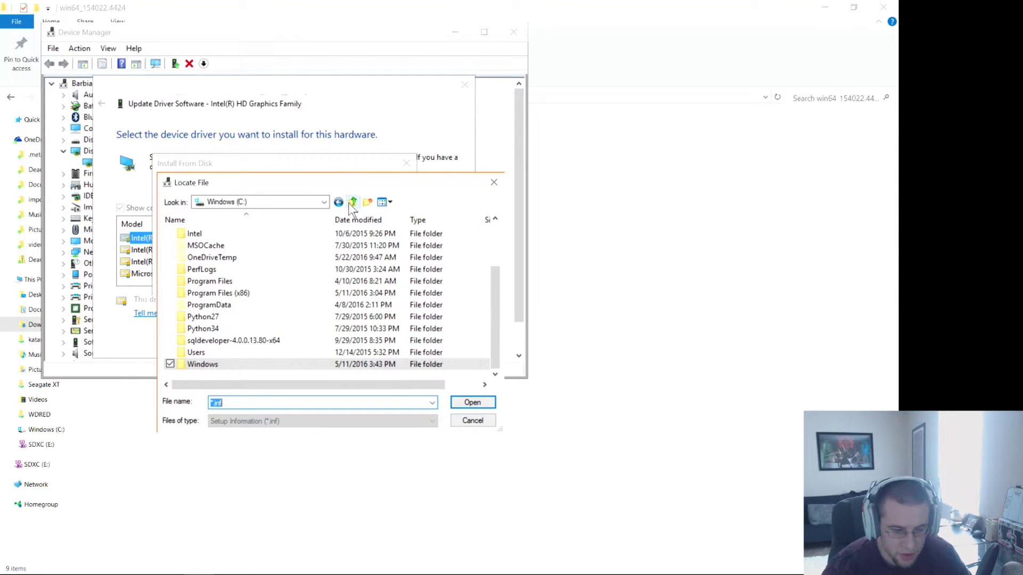
pyautogui.click(350, 203)
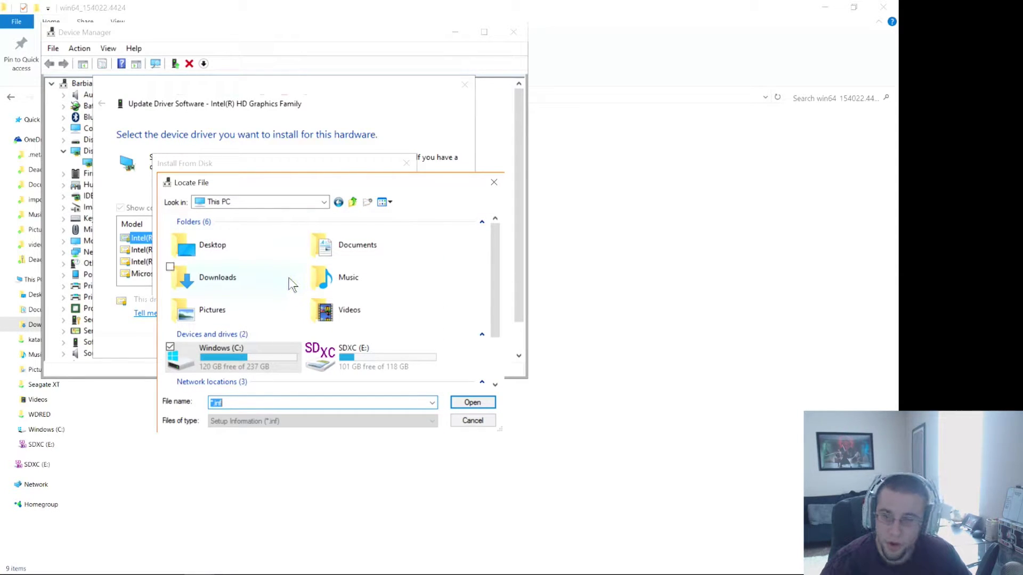
pyautogui.doubleClick(262, 282)
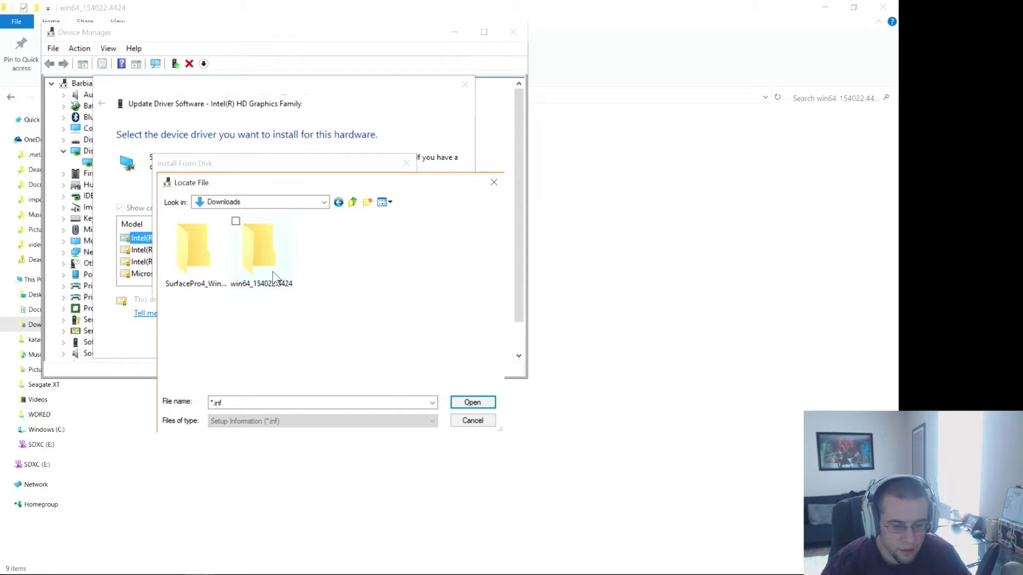
pyautogui.doubleClick(251, 259)
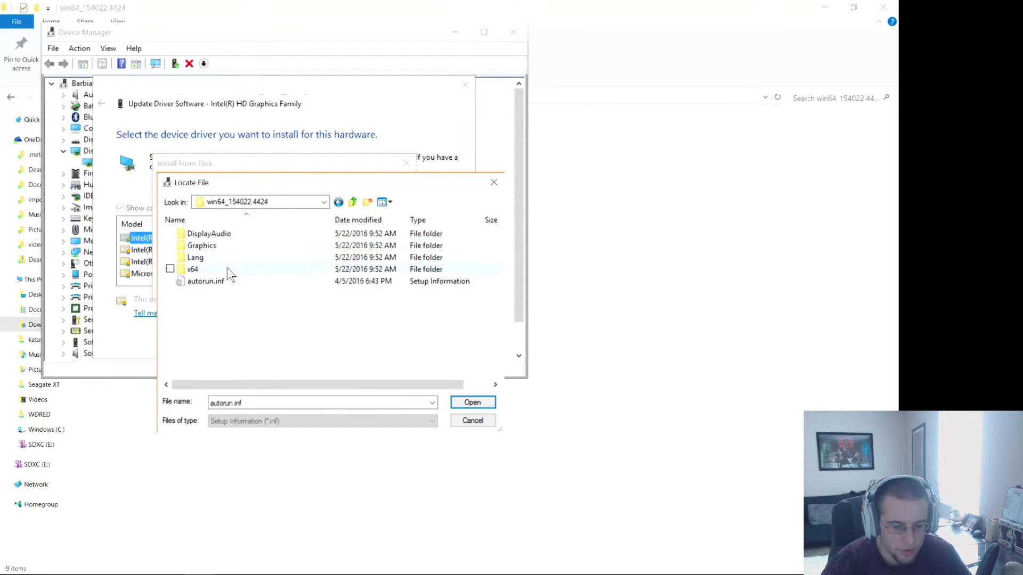
pyautogui.doubleClick(225, 249)
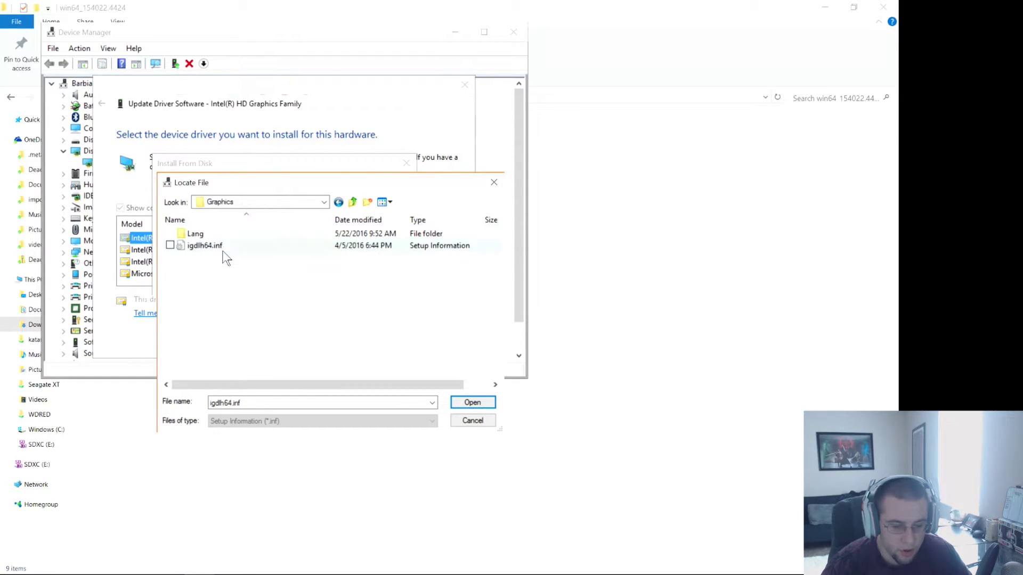
pyautogui.click(218, 245)
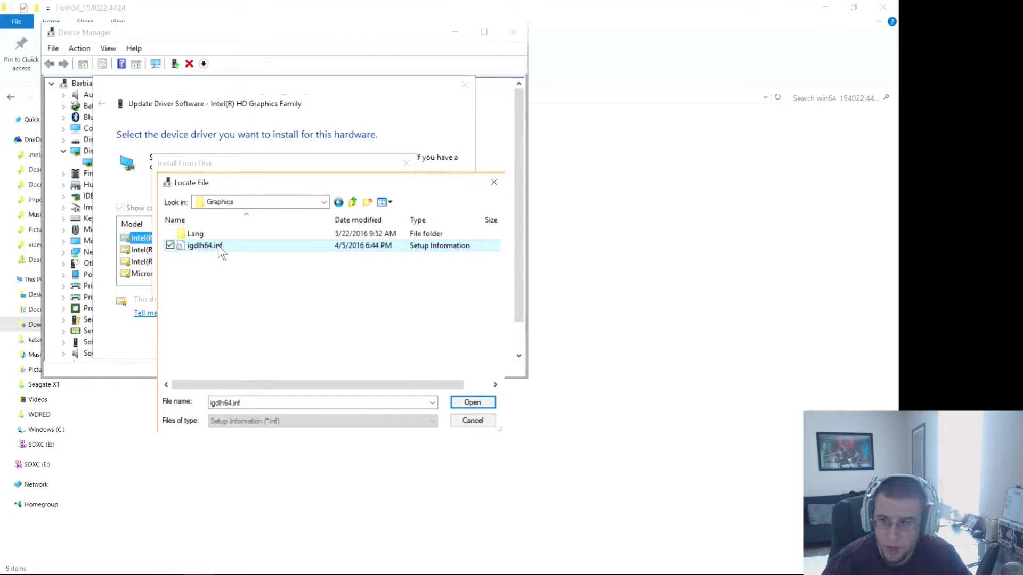
pyautogui.click(471, 403)
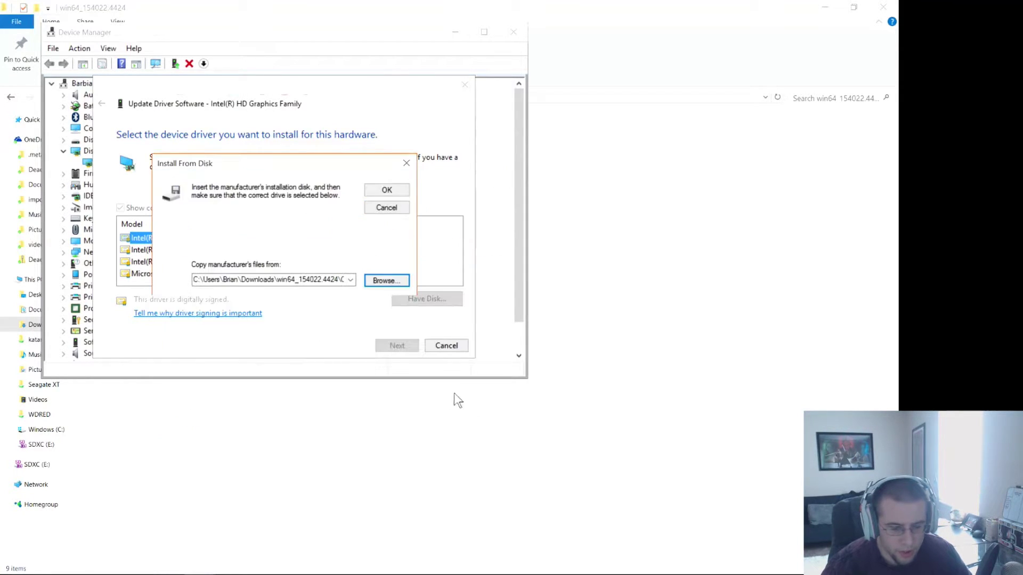
pyautogui.click(384, 191)
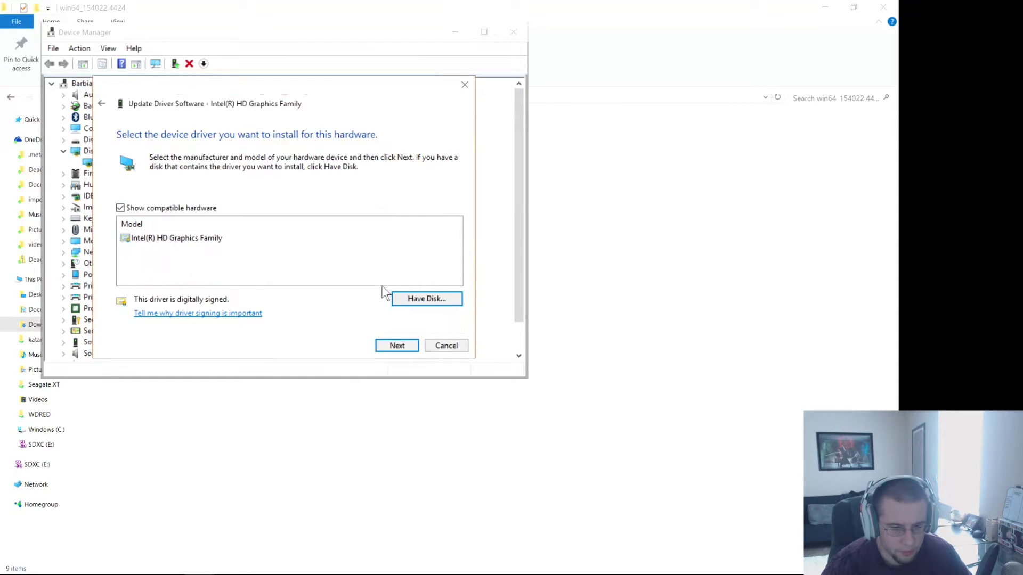
# Start installing the selected Intel(R) HD Graphics Family driver in the update wizard.
pyautogui.click(393, 346)
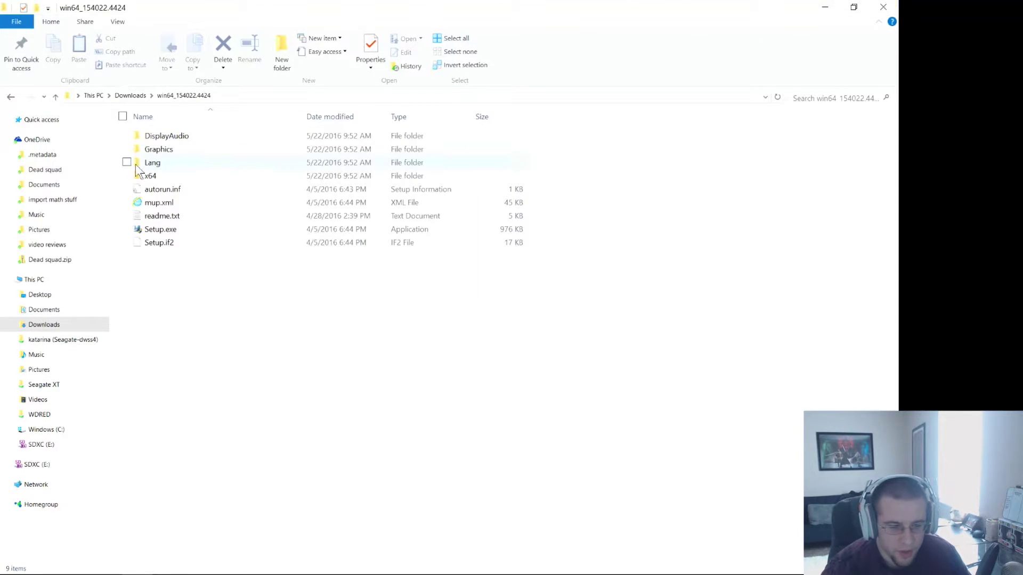
# Look inside DisplayAudio\8.20, go back to the driver folder, and return to the installation progress.
pyautogui.doubleClick(213, 138)
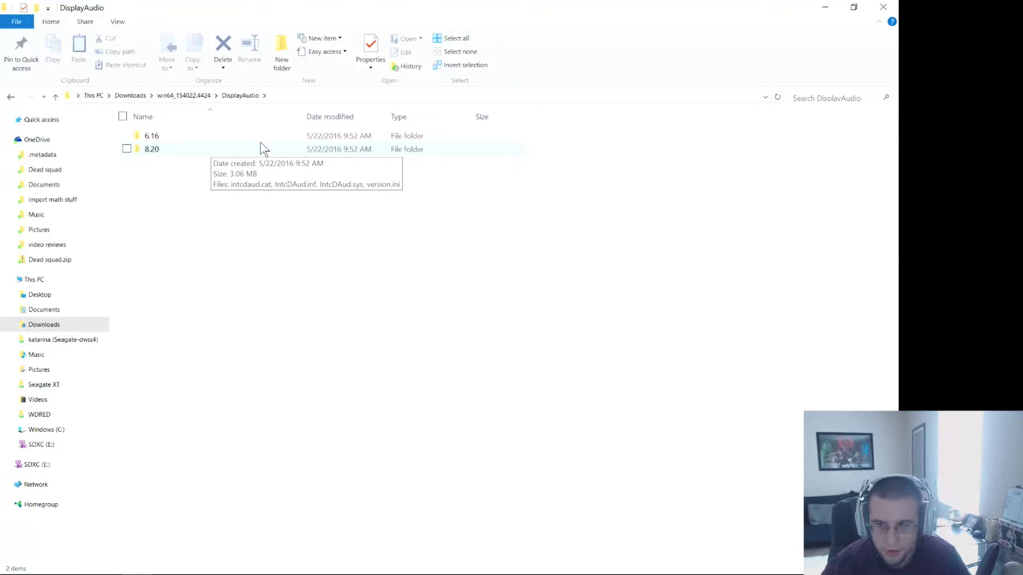
pyautogui.doubleClick(232, 150)
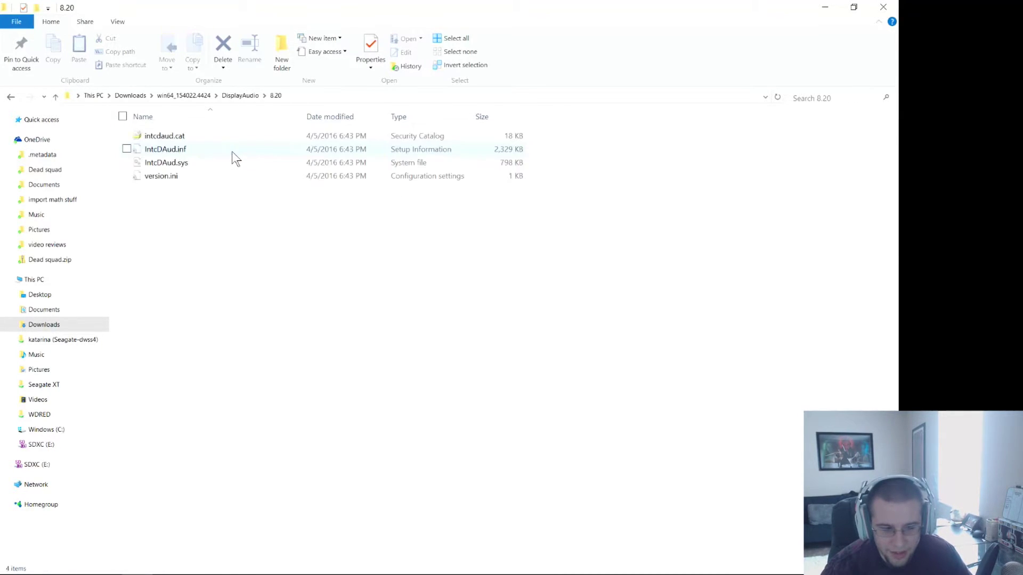
pyautogui.press('BackSpace')
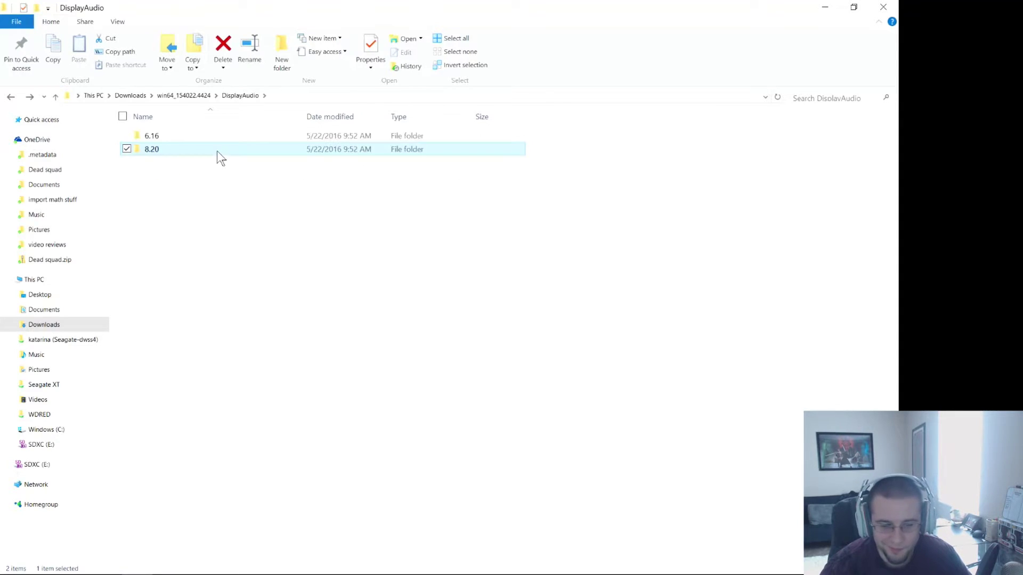
pyautogui.press('BackSpace')
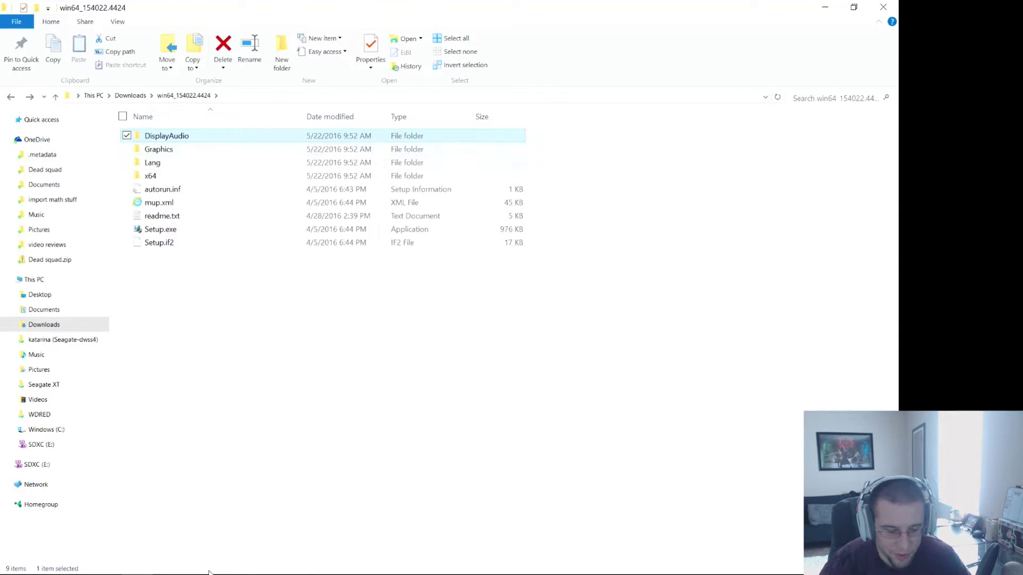
pyautogui.moveTo(200, 574)
pyautogui.click(230, 540)
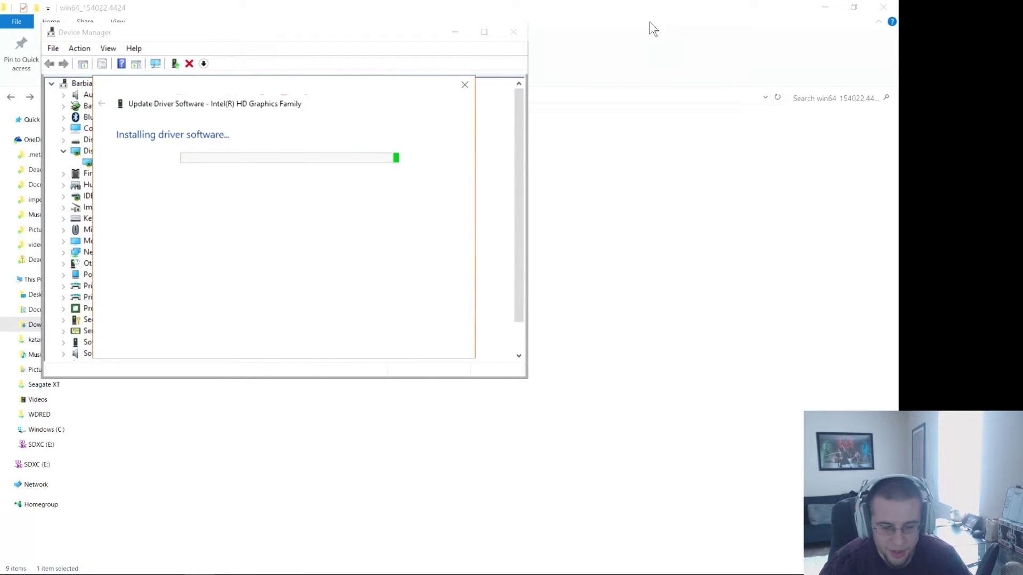
# Close the completed driver update dialog, Device Manager and the browser.
pyautogui.hotkey('alt', 'Tab')
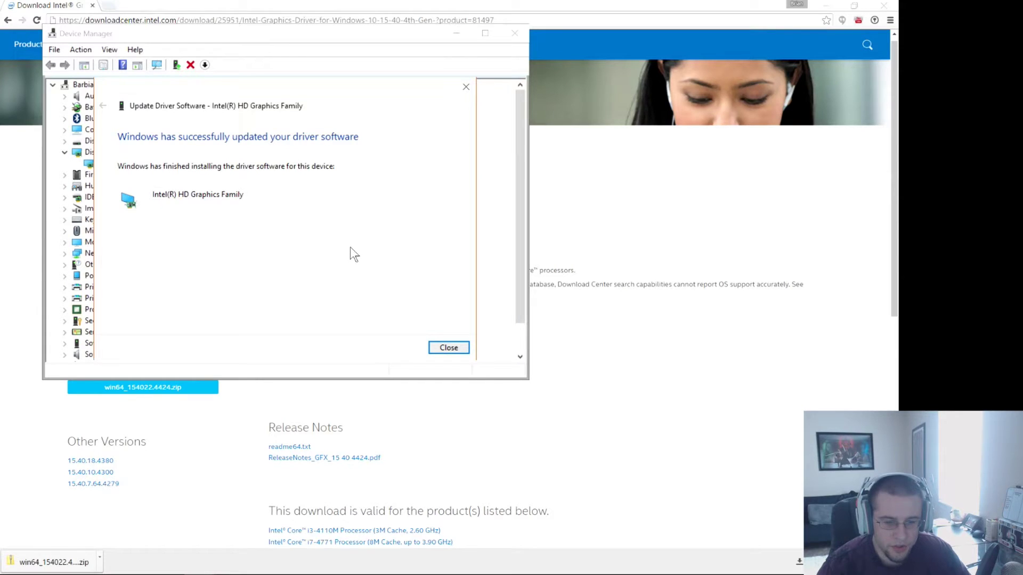
pyautogui.click(447, 349)
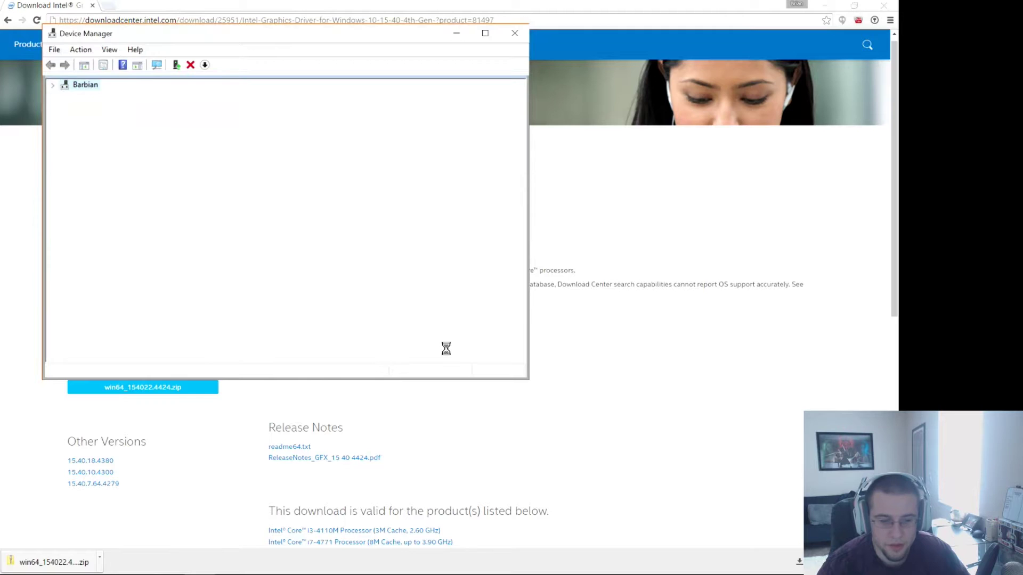
pyautogui.click(514, 33)
pyautogui.click(883, 6)
# Open Intel Graphics Properties to Display settings, keeping the Built-in Display at 2160 x 1440.
pyautogui.rightClick(527, 200)
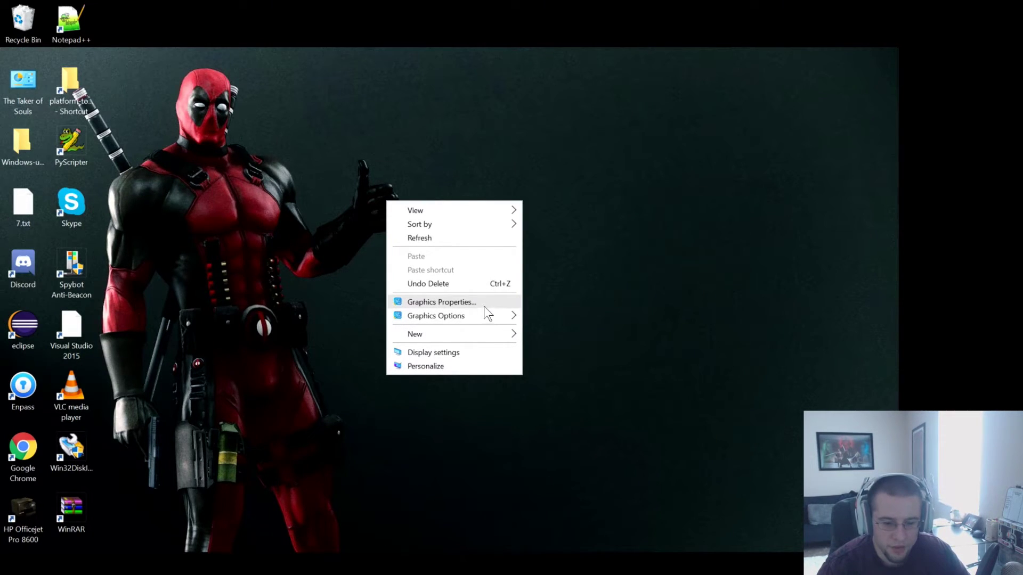
pyautogui.click(442, 302)
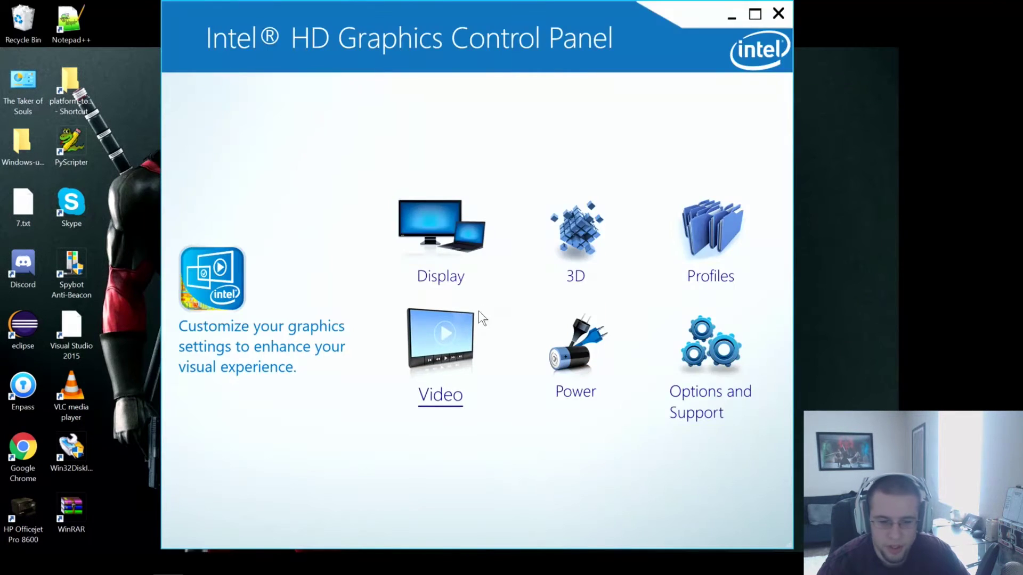
pyautogui.click(451, 255)
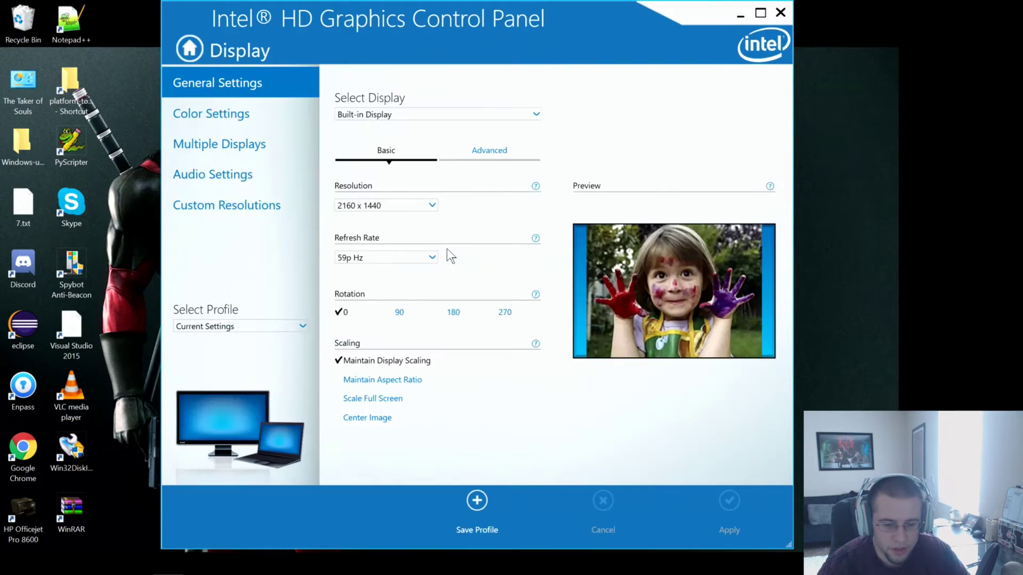
pyautogui.click(410, 206)
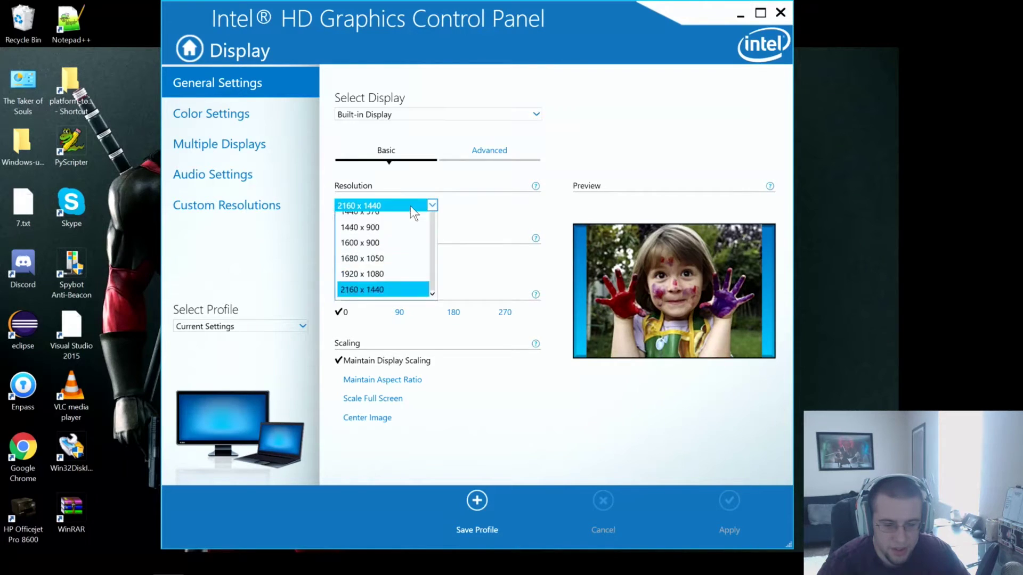
pyautogui.click(410, 205)
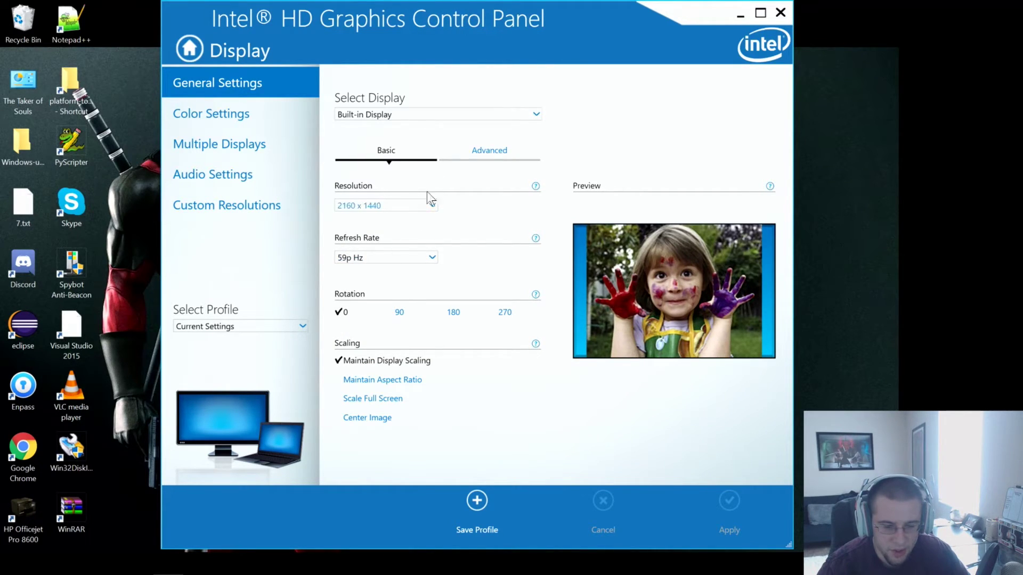
pyautogui.click(447, 113)
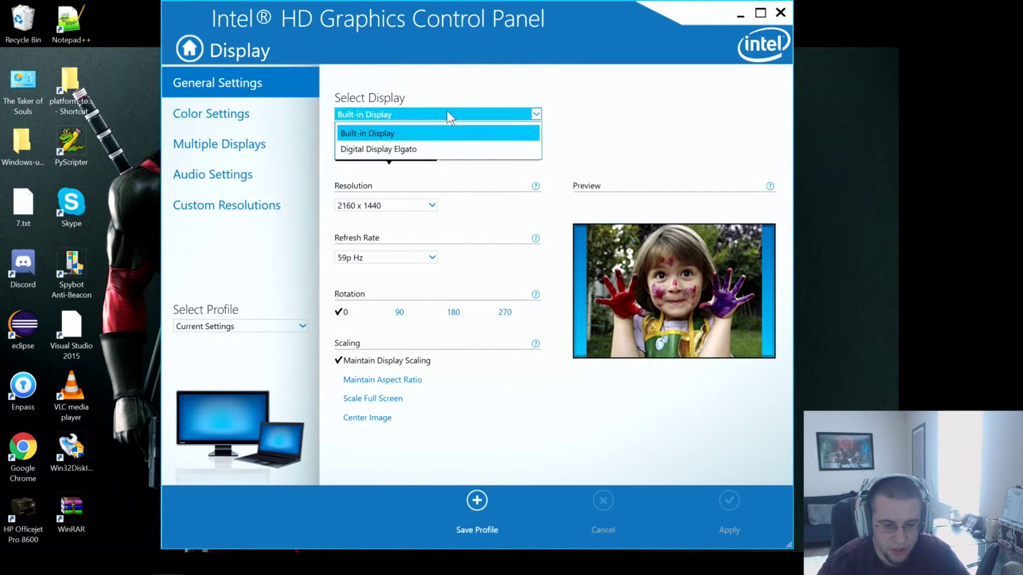
# Select Digital Display Elgato and review its resolution and refresh rate, keeping 59p Hz.
pyautogui.click(445, 151)
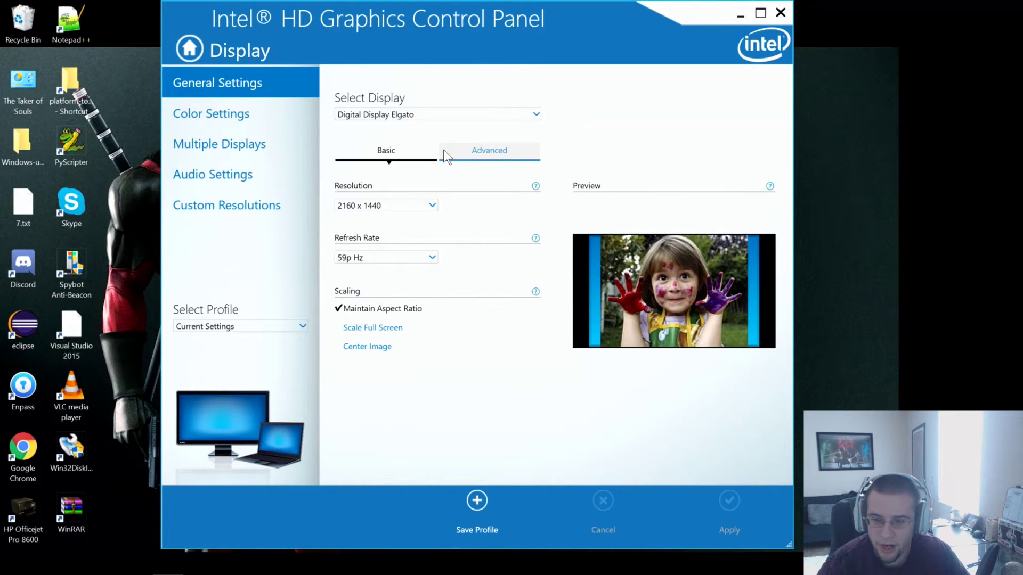
pyautogui.click(423, 209)
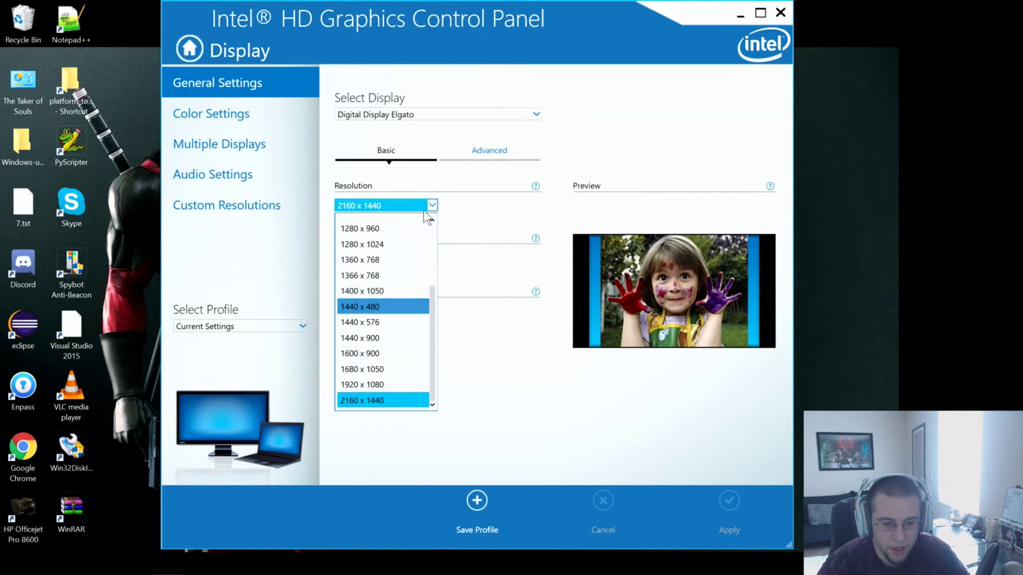
pyautogui.click(487, 212)
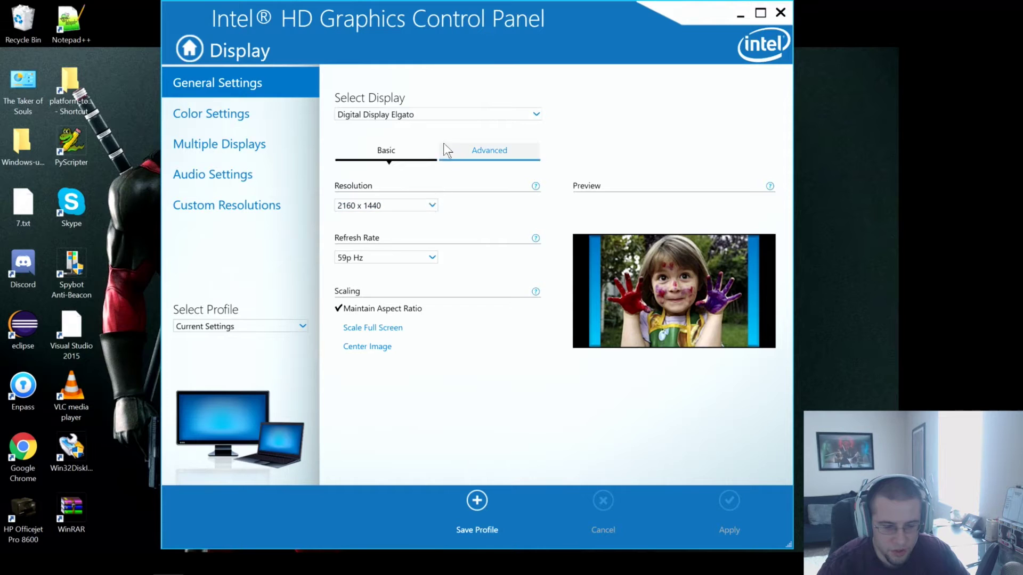
pyautogui.click(418, 209)
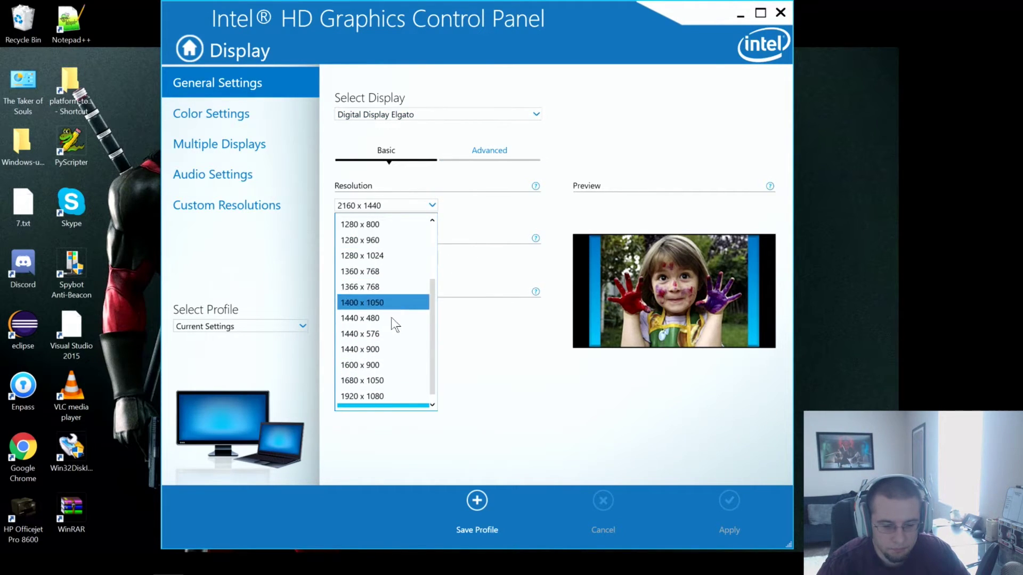
pyautogui.click(516, 243)
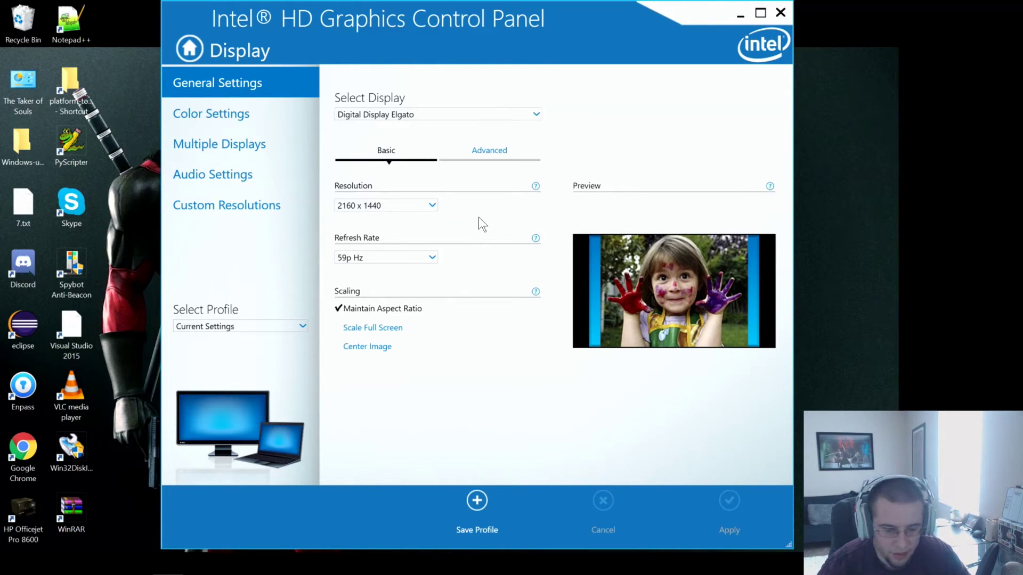
pyautogui.click(404, 258)
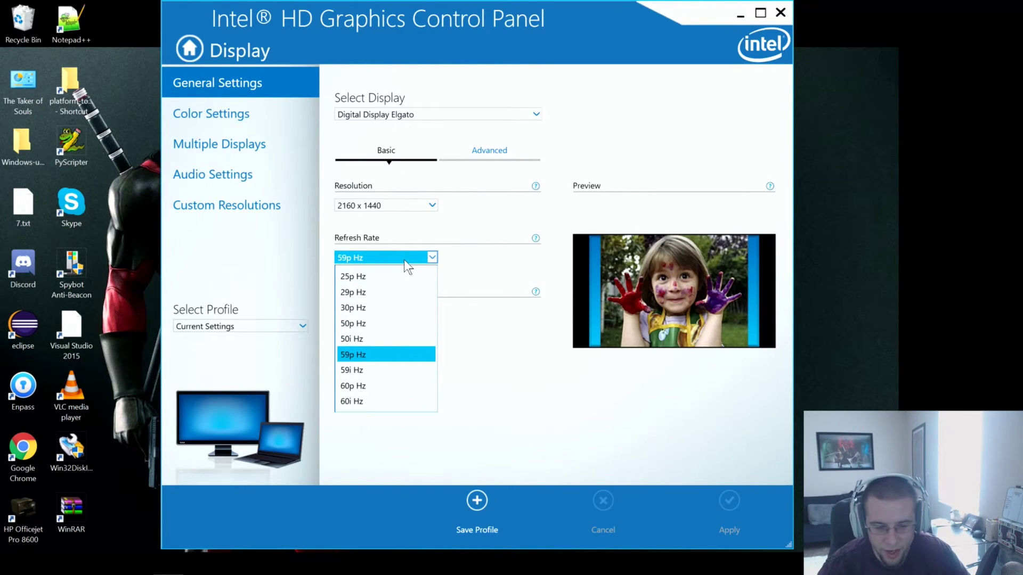
pyautogui.click(404, 260)
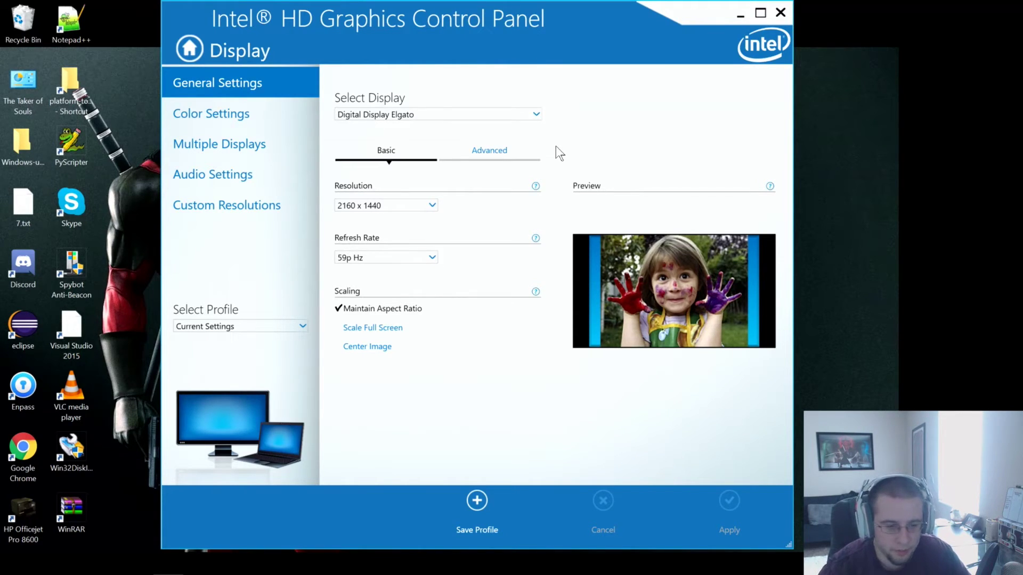
# Review the Elgato display's Color Settings, then return to the control panel home screen.
pyautogui.click(274, 112)
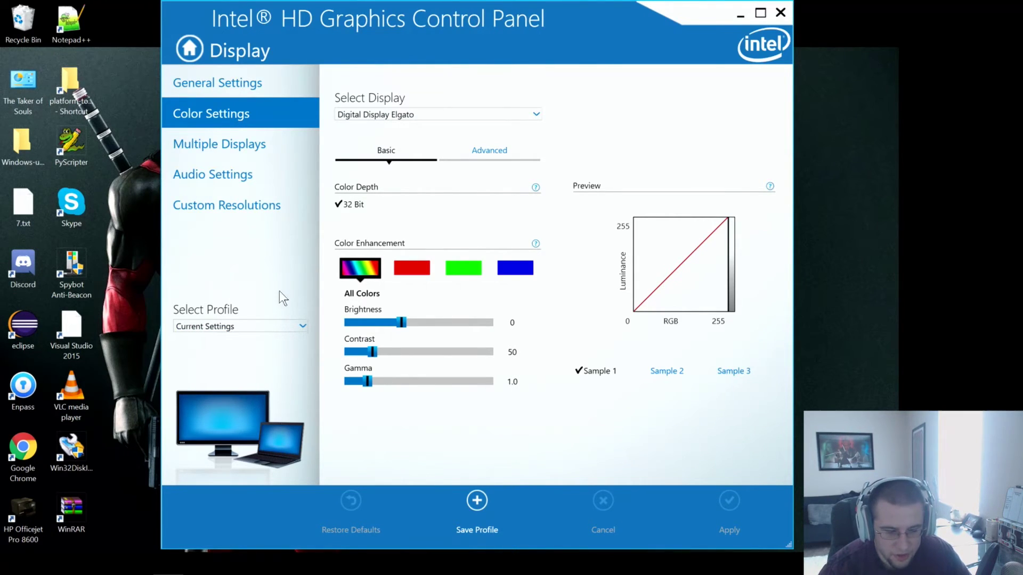
pyautogui.click(266, 84)
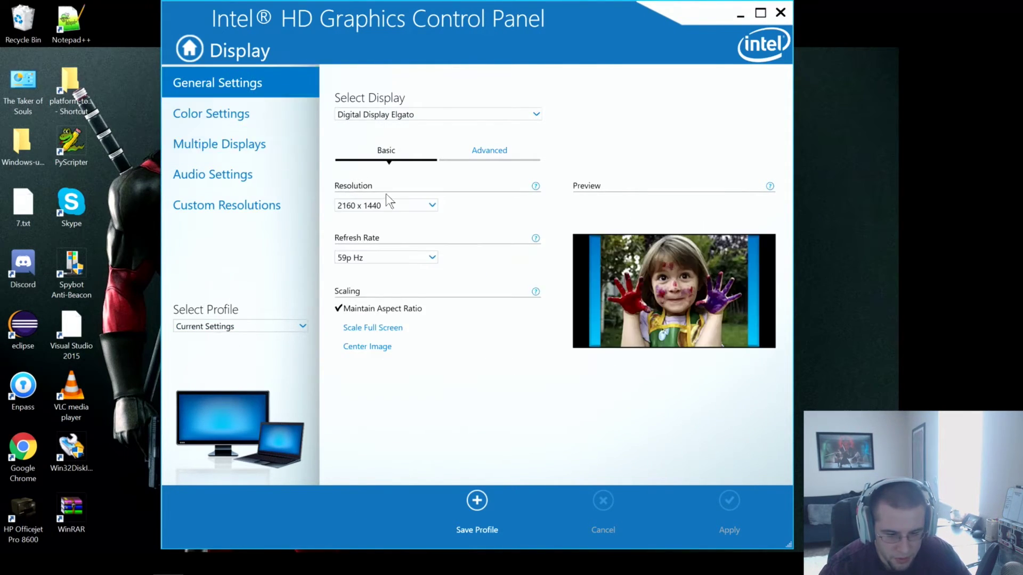
pyautogui.click(263, 118)
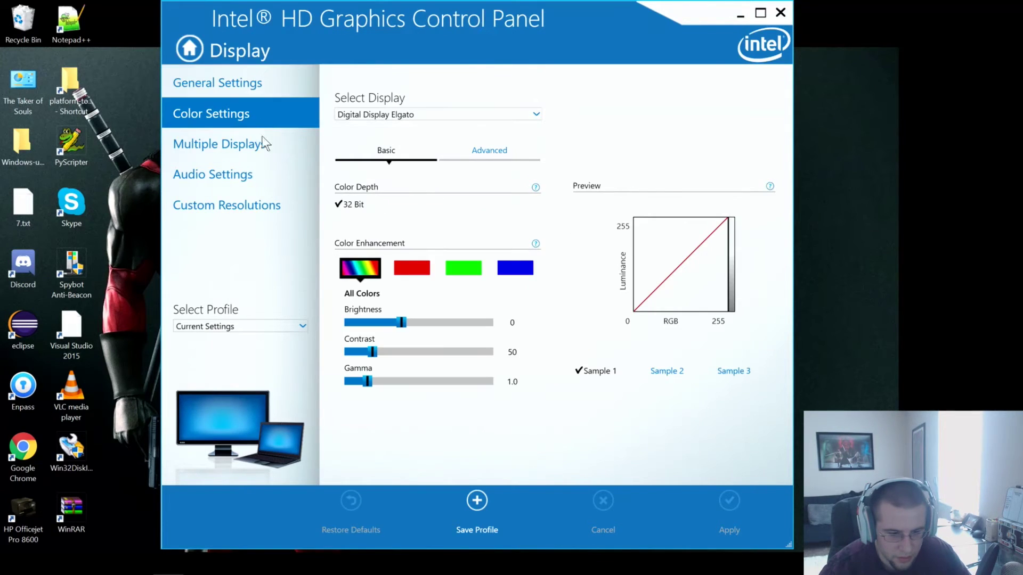
pyautogui.click(229, 51)
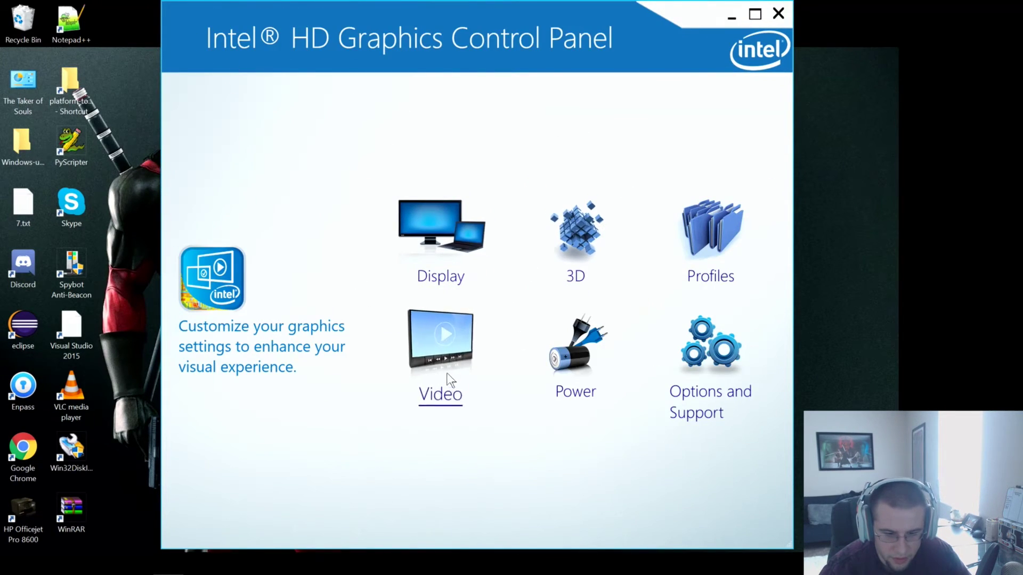
# Disable Panel Self-Refresh and Display Refresh Rate Switching under Power > On Battery, apply, keep, and close.
pyautogui.click(576, 344)
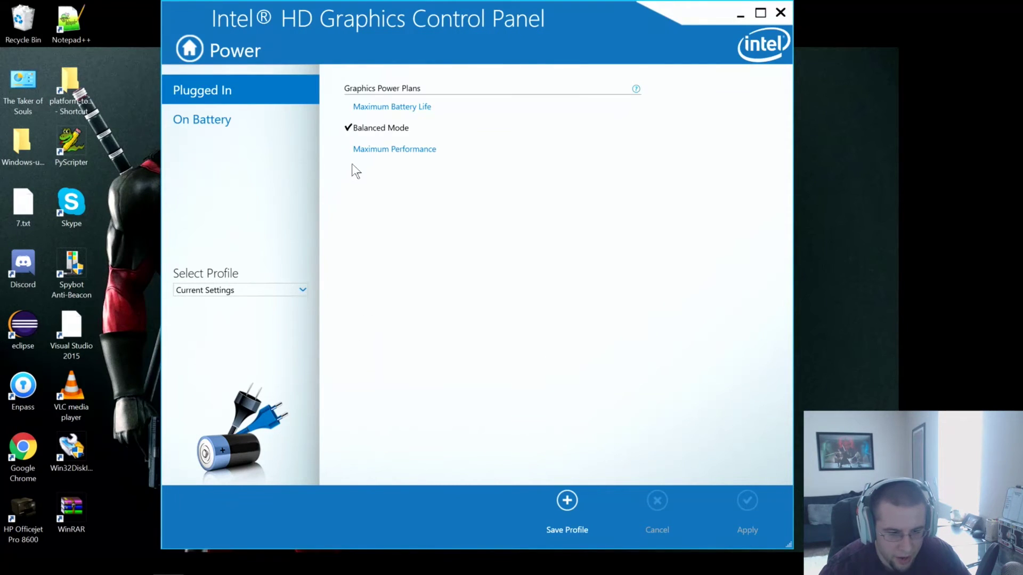
pyautogui.click(231, 120)
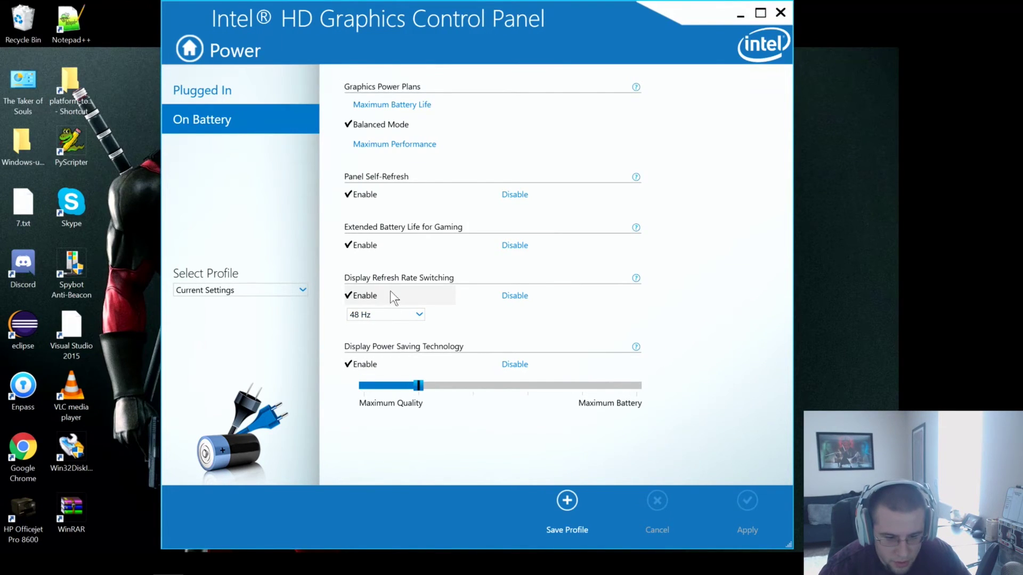
pyautogui.click(513, 194)
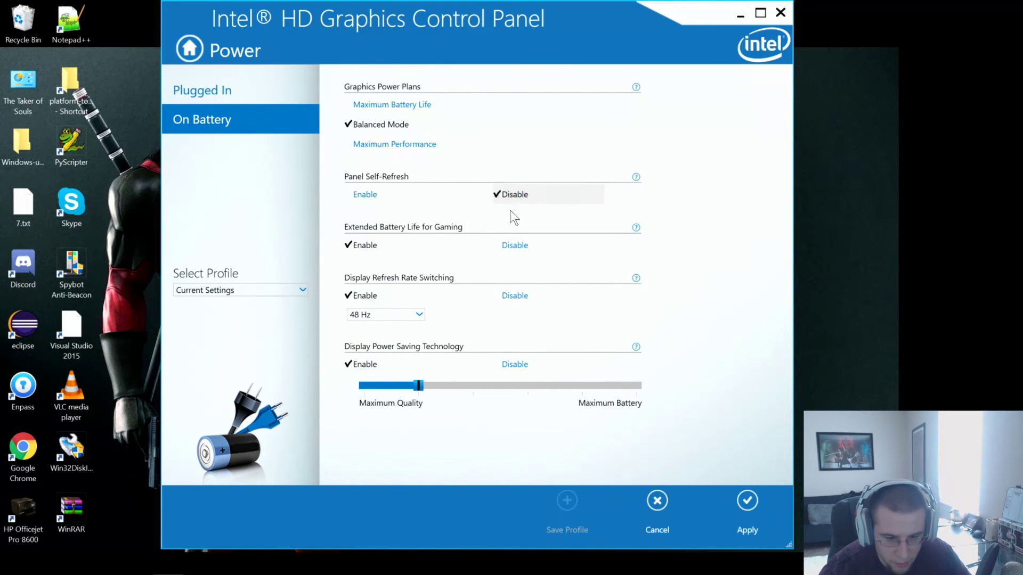
pyautogui.click(504, 298)
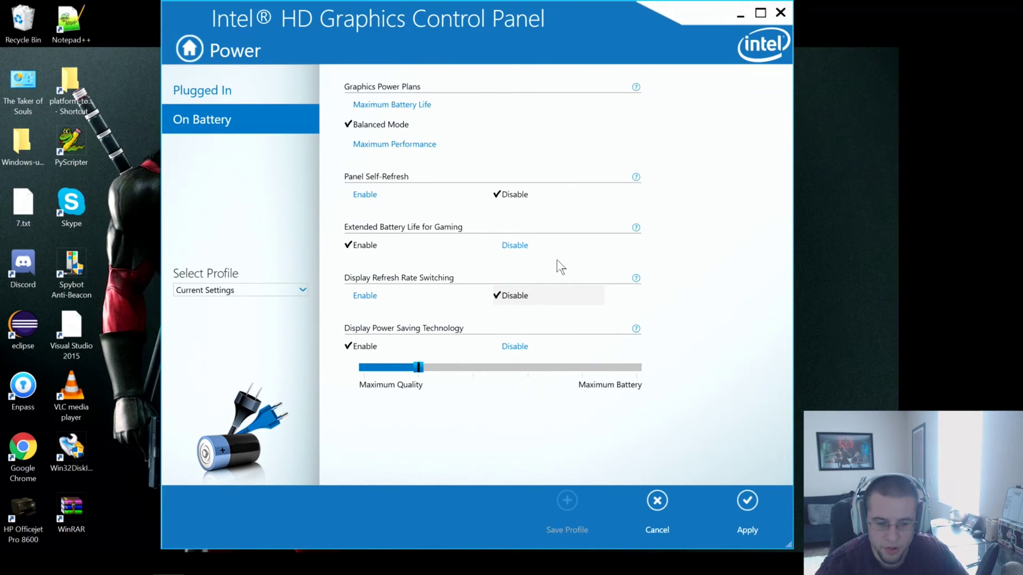
pyautogui.click(746, 501)
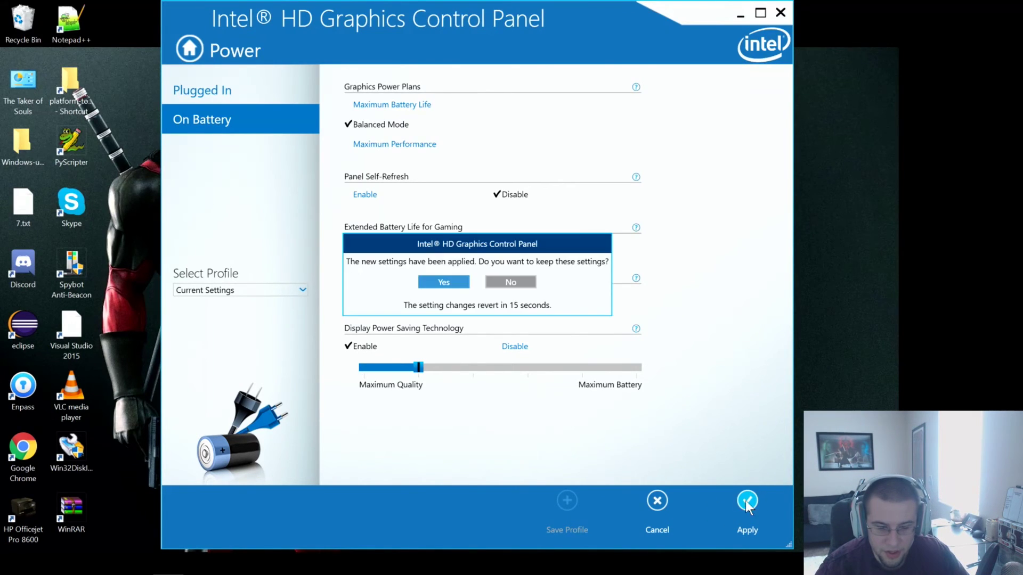
pyautogui.click(446, 280)
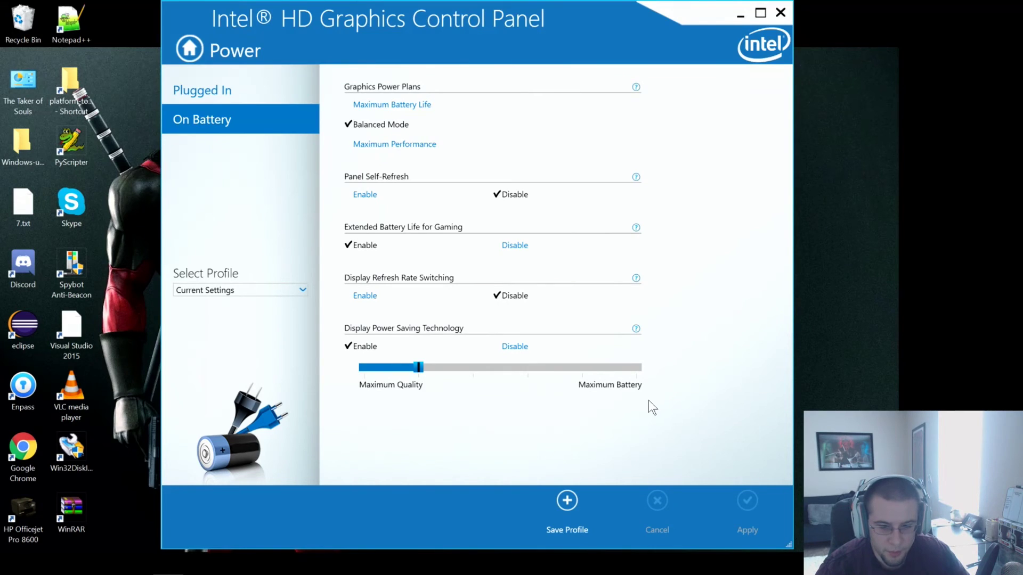
pyautogui.click(781, 12)
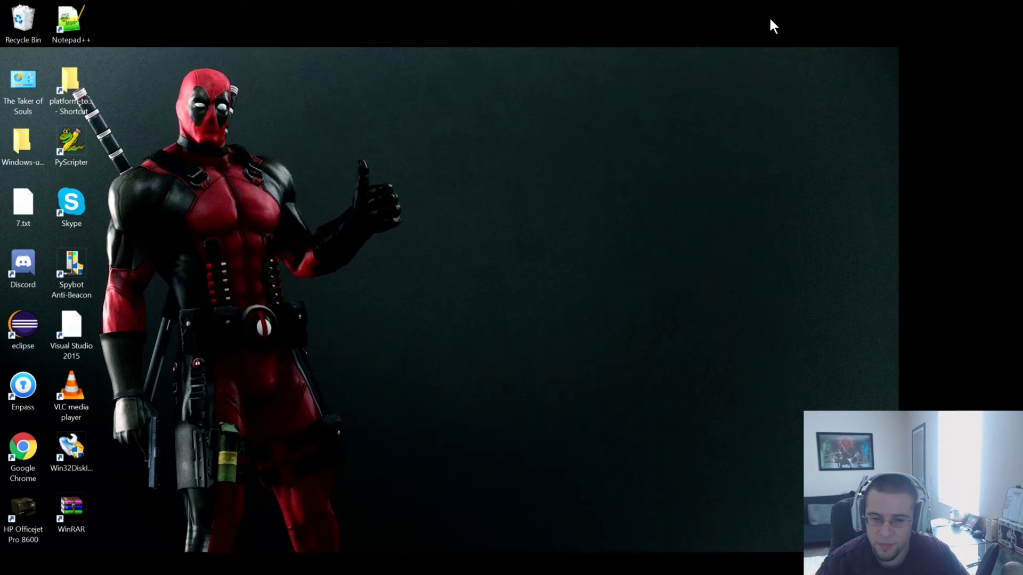